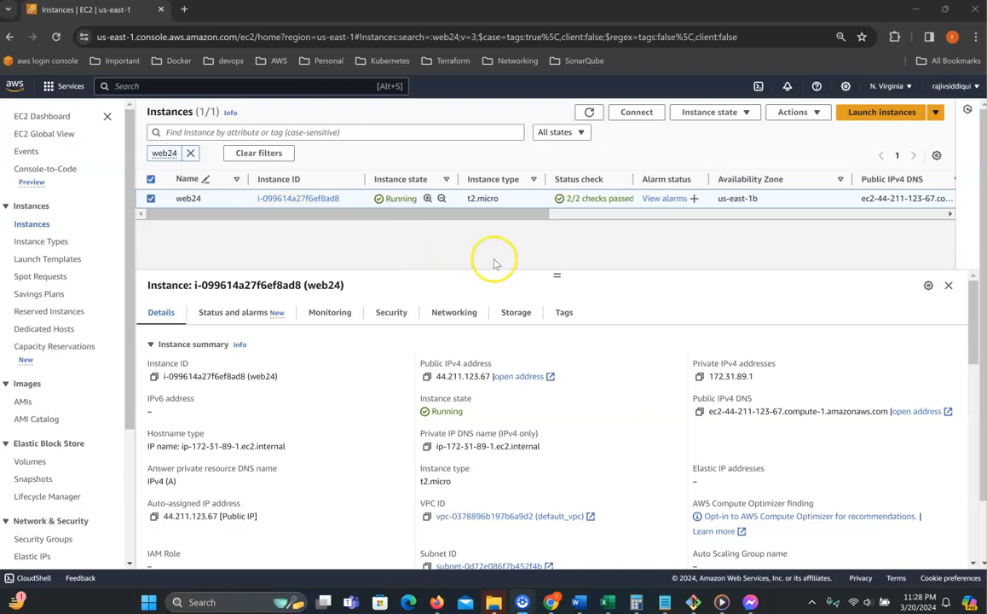
# Check web24's public IPv4 address and open the Elastic IPs page in a new browser tab.
pyautogui.click(439, 372)
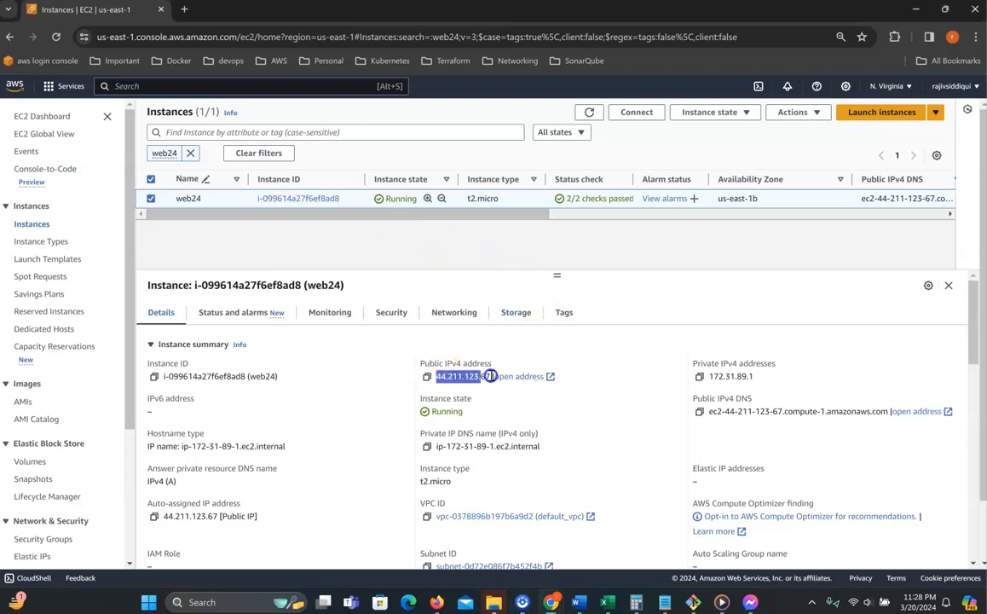
pyautogui.moveTo(492, 376); pyautogui.dragTo(493, 376)
pyautogui.moveTo(132, 291); pyautogui.dragTo(128, 390)
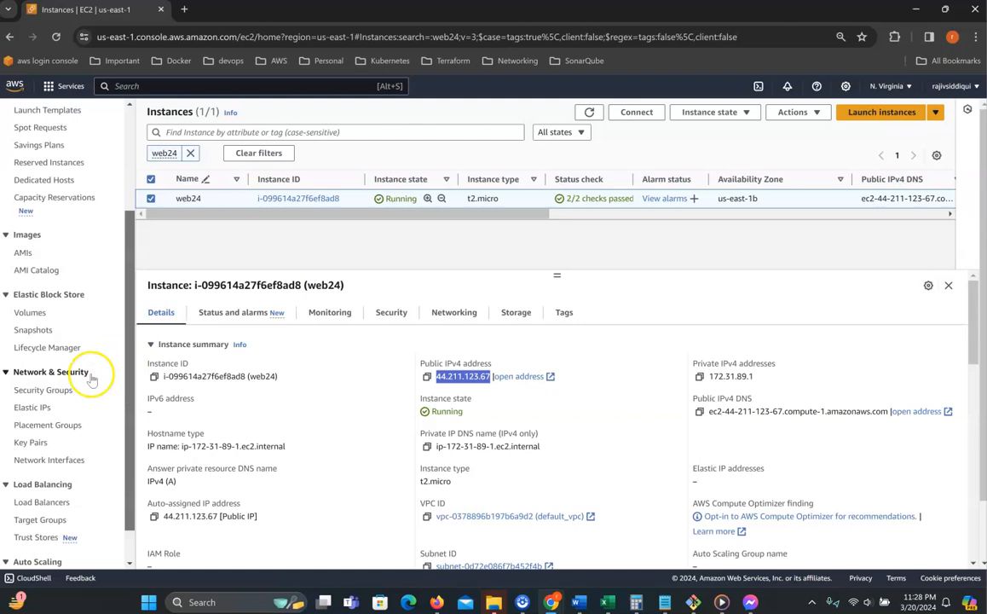
pyautogui.rightClick(32, 408)
pyautogui.click(112, 221)
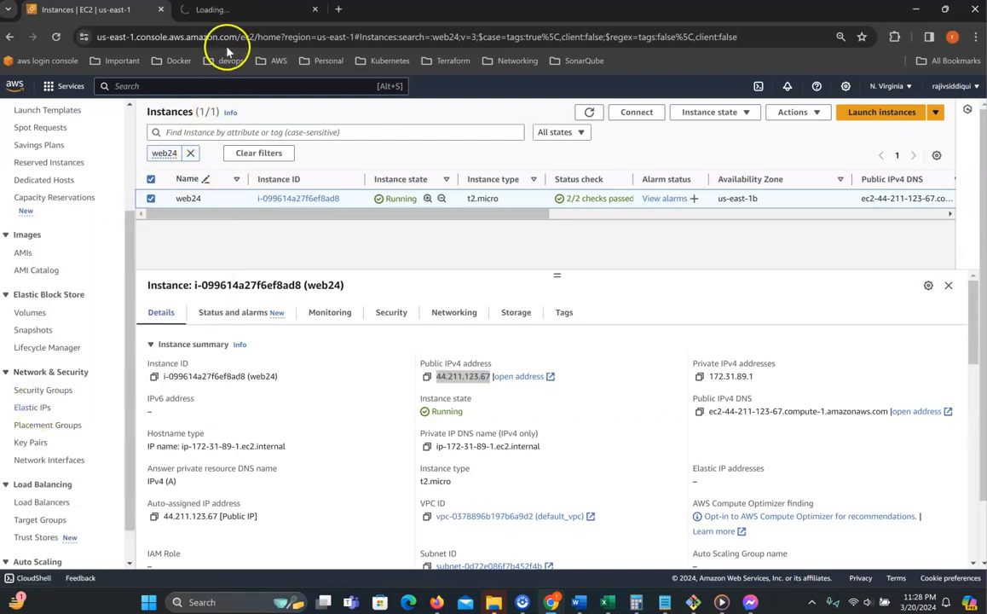
pyautogui.click(224, 11)
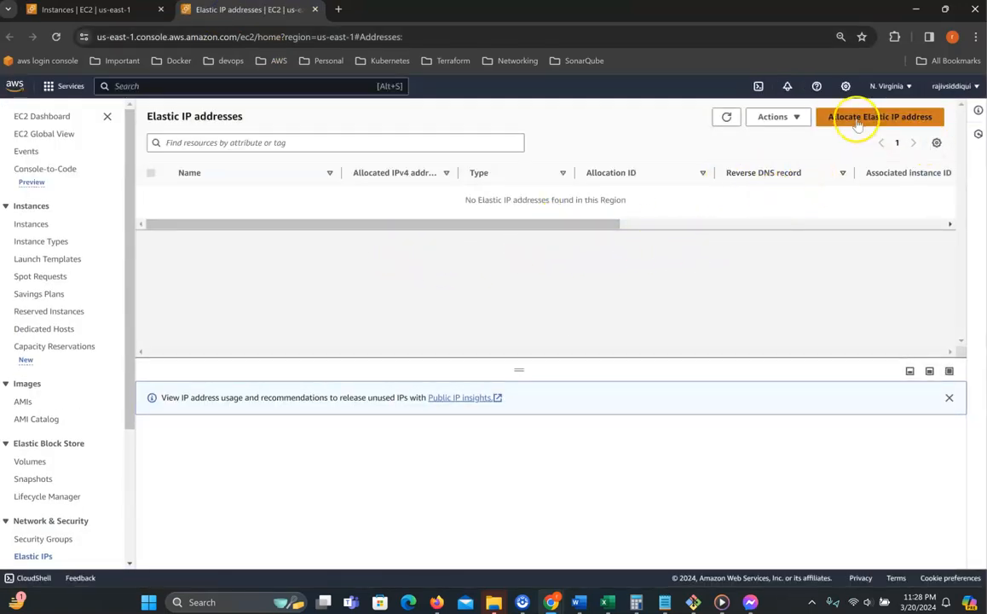
# Allocate an Elastic IP address from Amazon's pool of IPv4 addresses in the us-east-1 network border group.
pyautogui.click(885, 124)
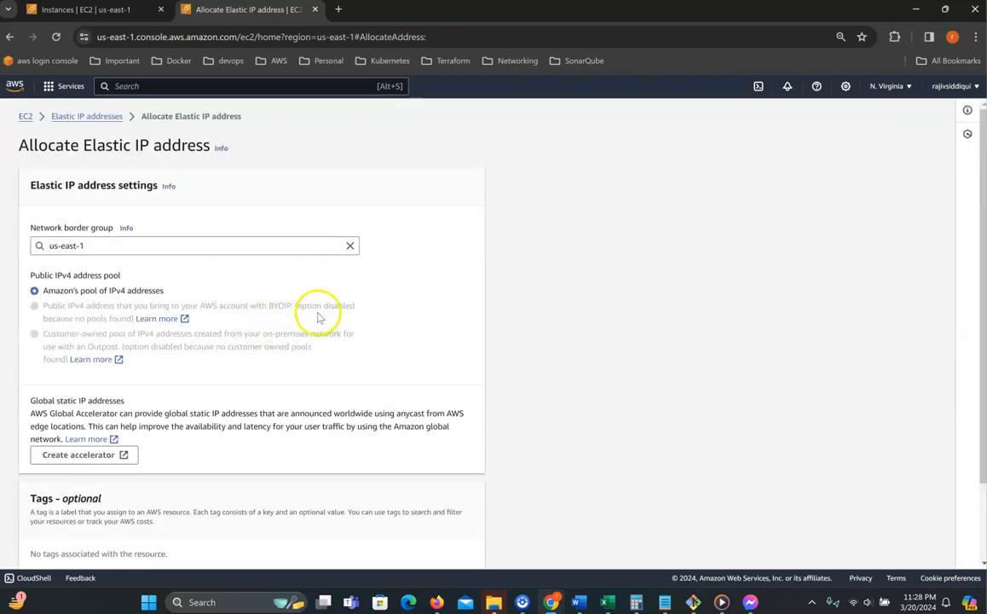
pyautogui.scroll(-2, 318, 317)
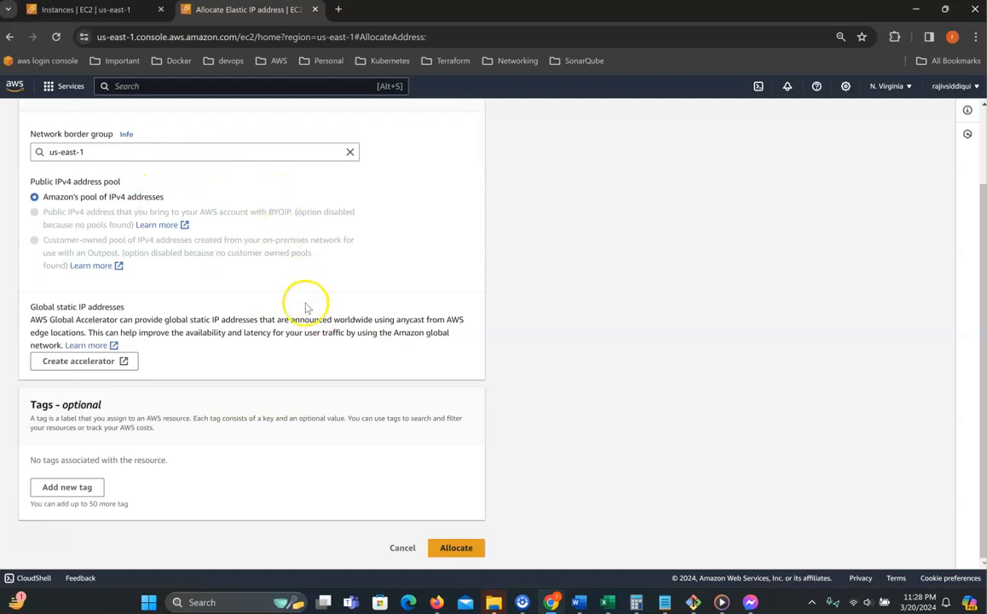
pyautogui.click(466, 554)
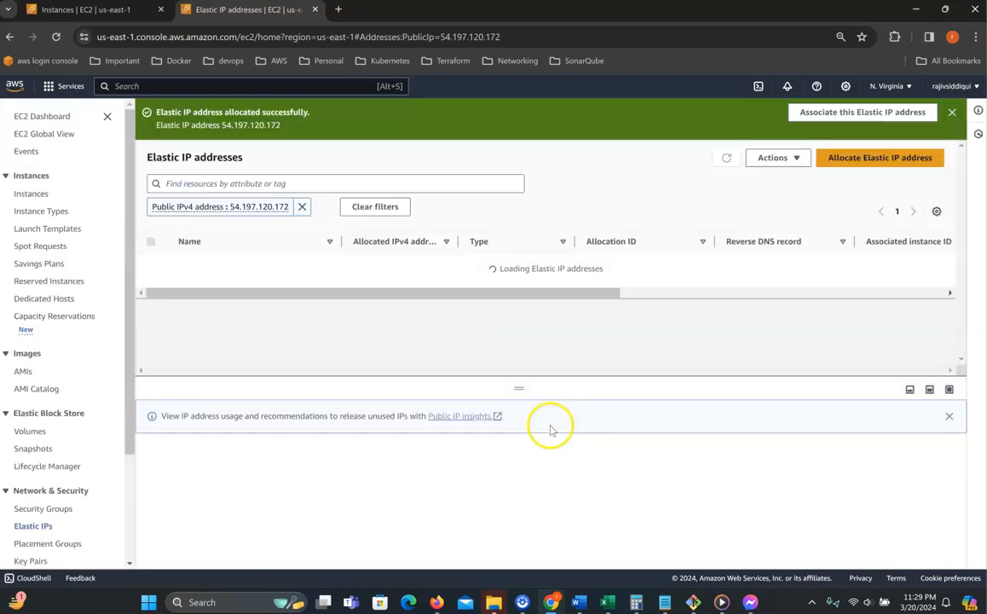
pyautogui.click(953, 113)
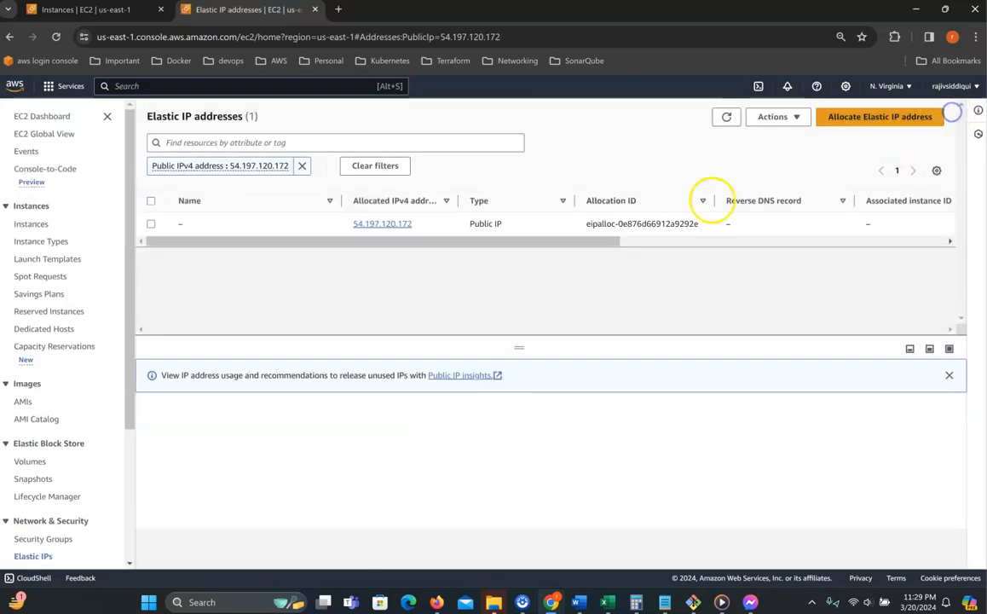
# Associate the newly allocated Elastic IP address with the web24 instance, using private IP address 172.31.89.1.
pyautogui.click(151, 224)
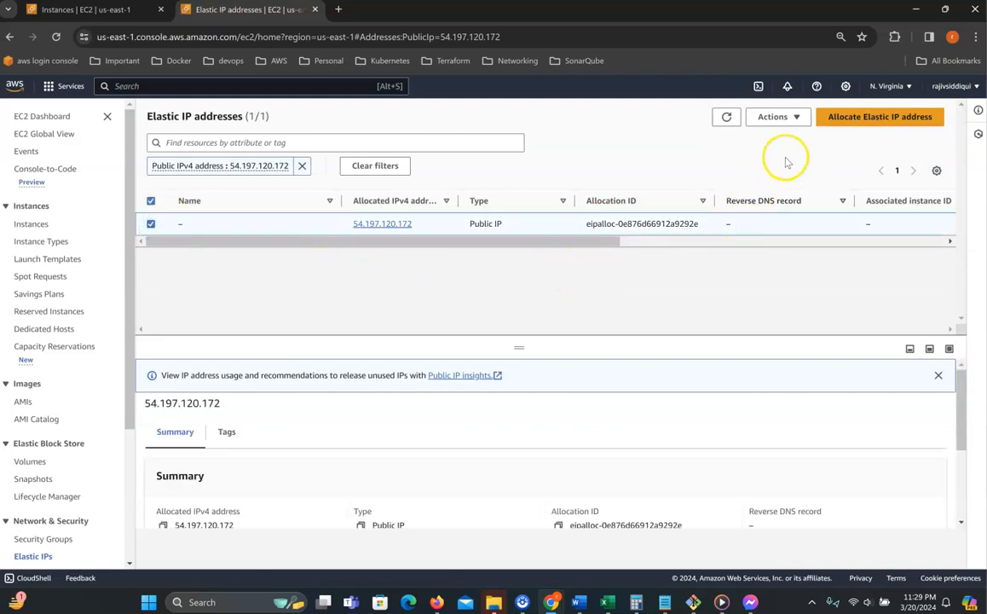
pyautogui.click(798, 120)
pyautogui.click(814, 174)
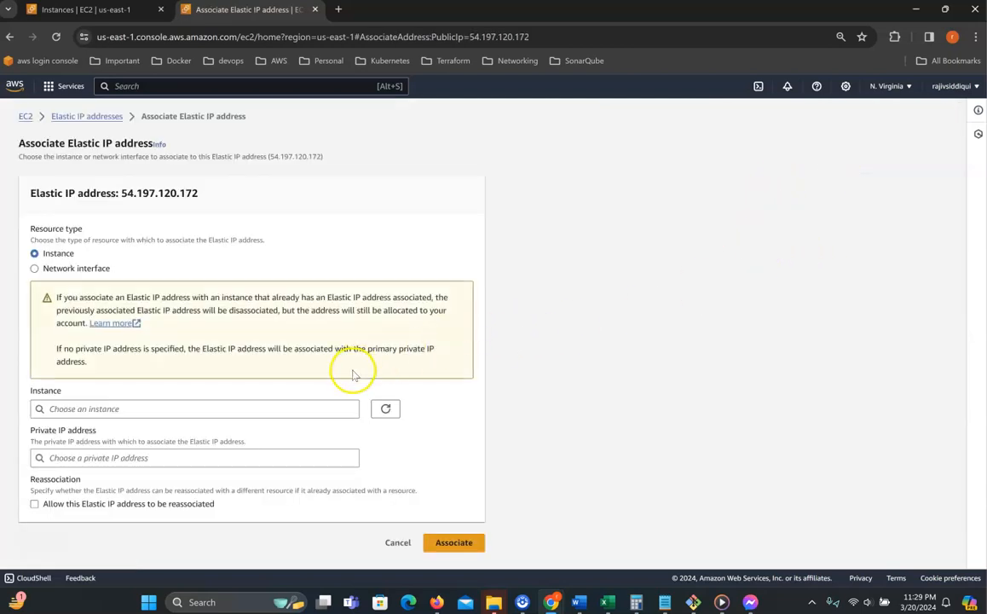
pyautogui.click(280, 411)
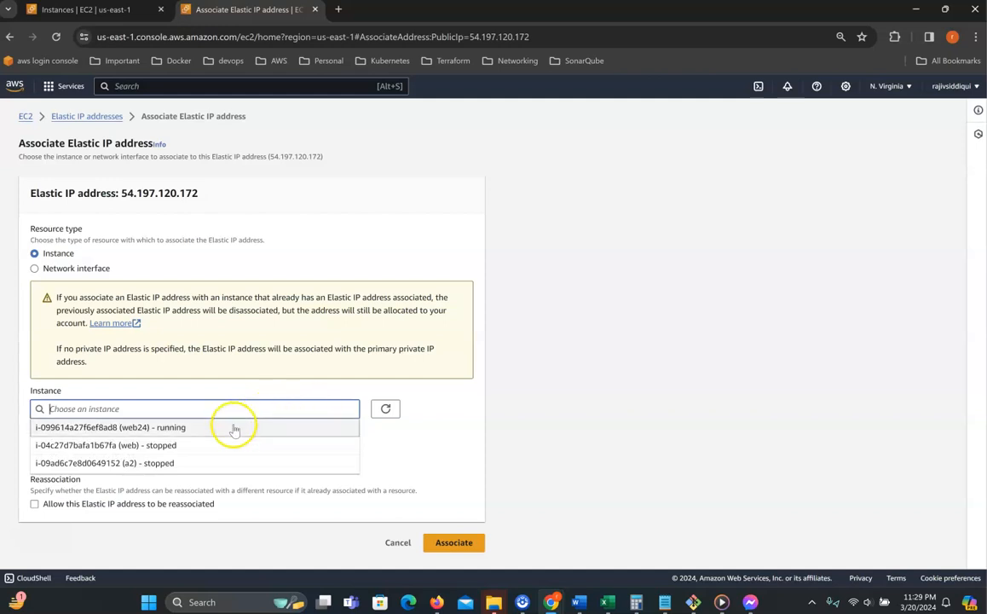
pyautogui.click(148, 427)
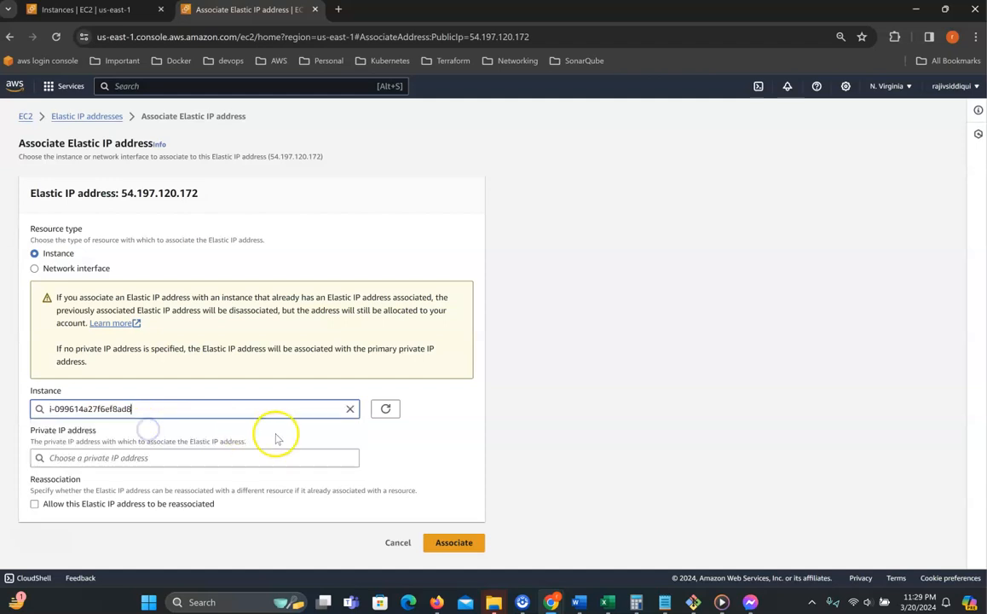
pyautogui.click(128, 459)
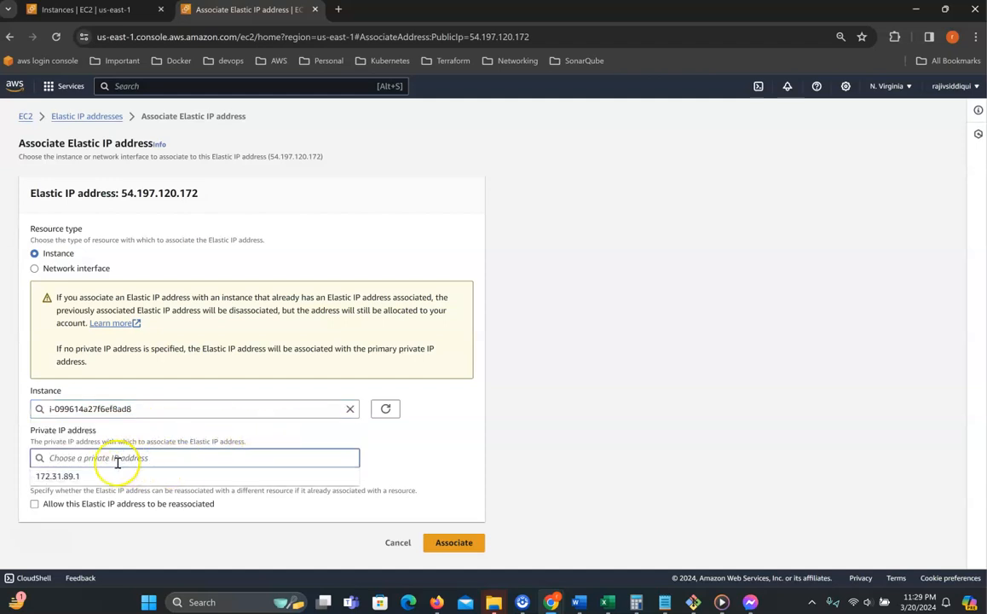
pyautogui.click(118, 476)
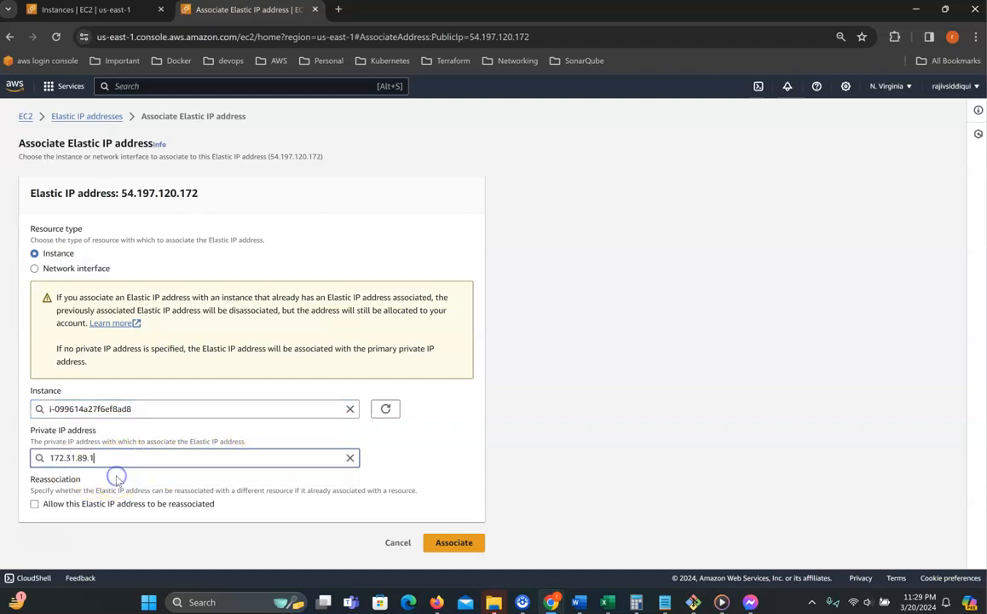
pyautogui.click(459, 544)
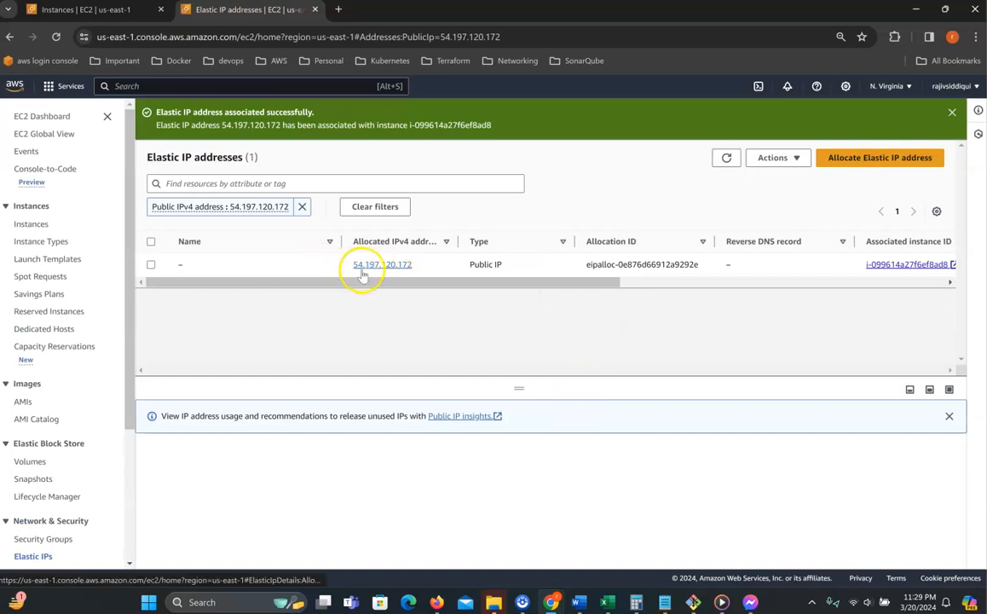
# Return to the instances page, refresh the list and copy web24's public IPv4 address.
pyautogui.click(86, 11)
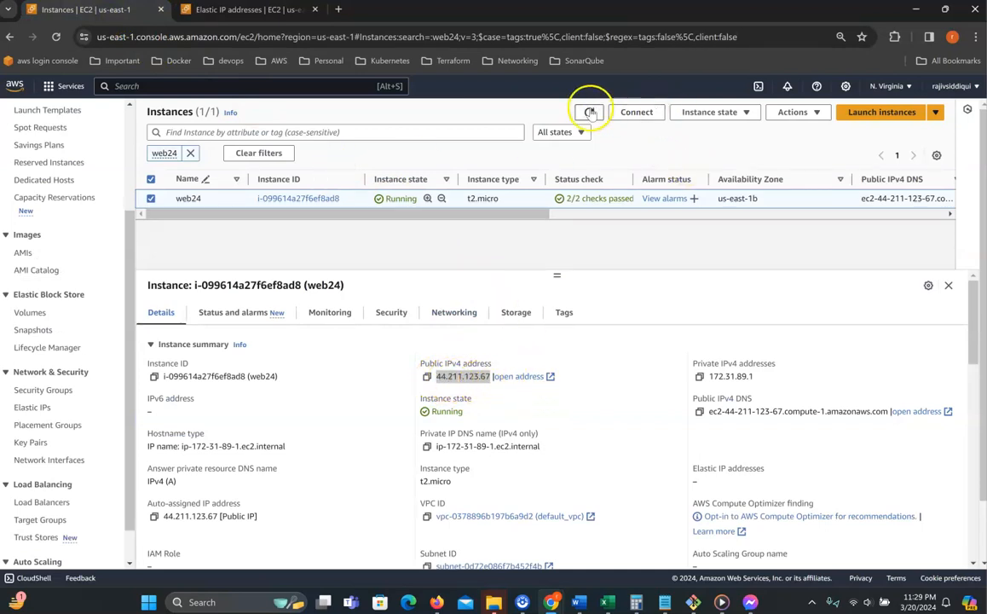
pyautogui.click(589, 114)
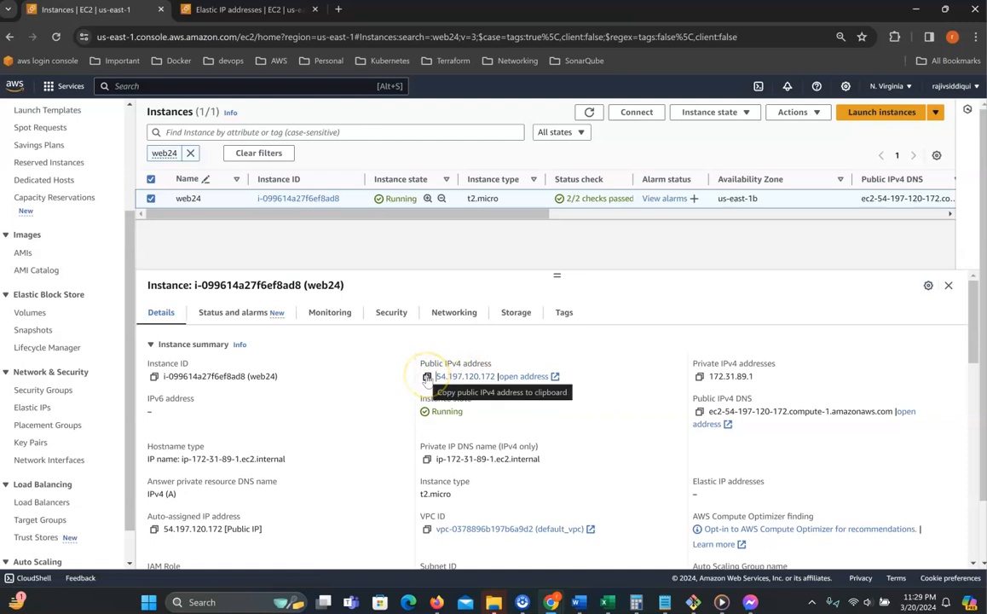
pyautogui.click(427, 377)
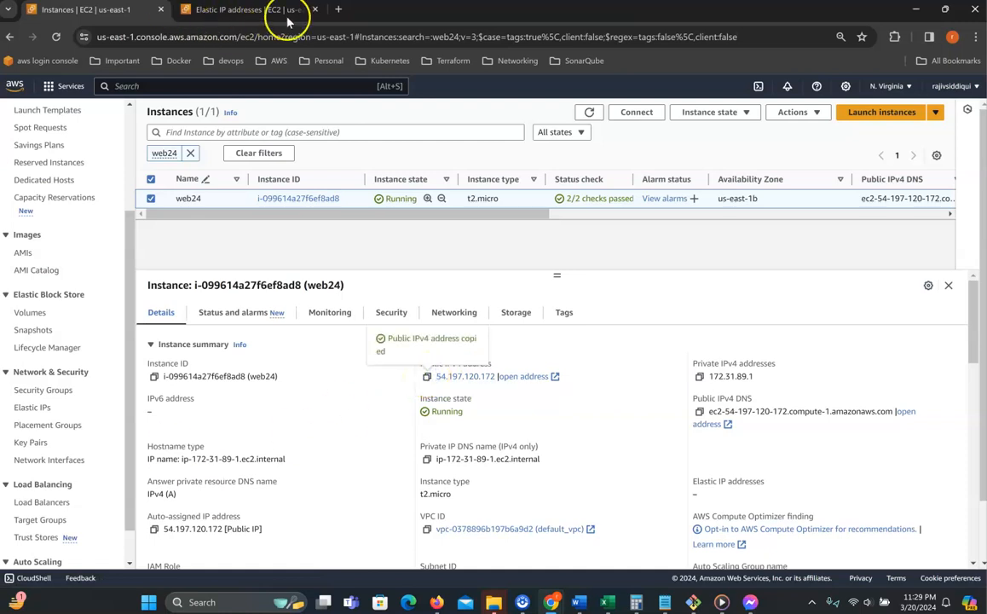
pyautogui.click(339, 10)
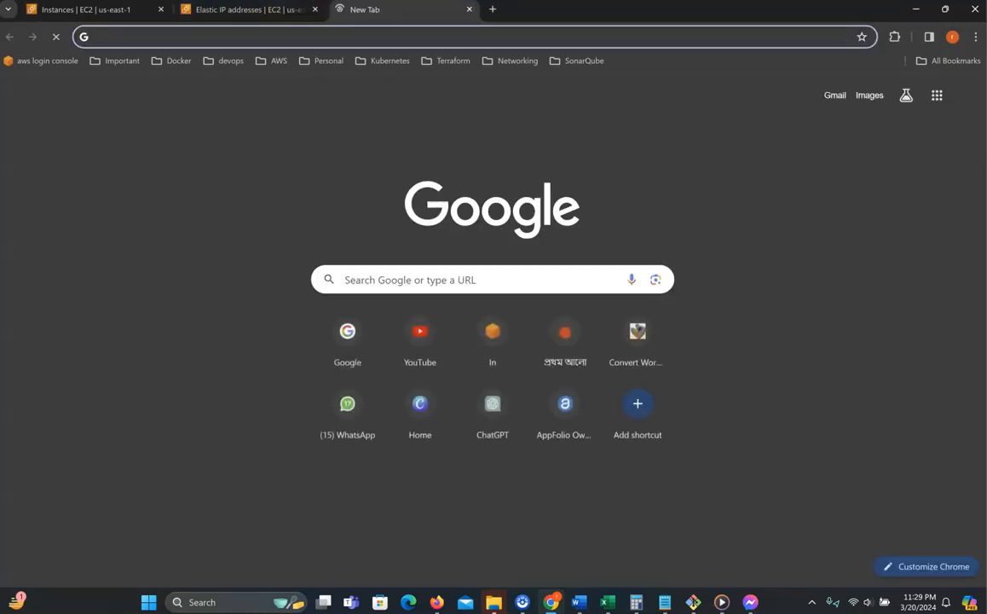
pyautogui.write('http://mobile.rajivsiddiqui.com')
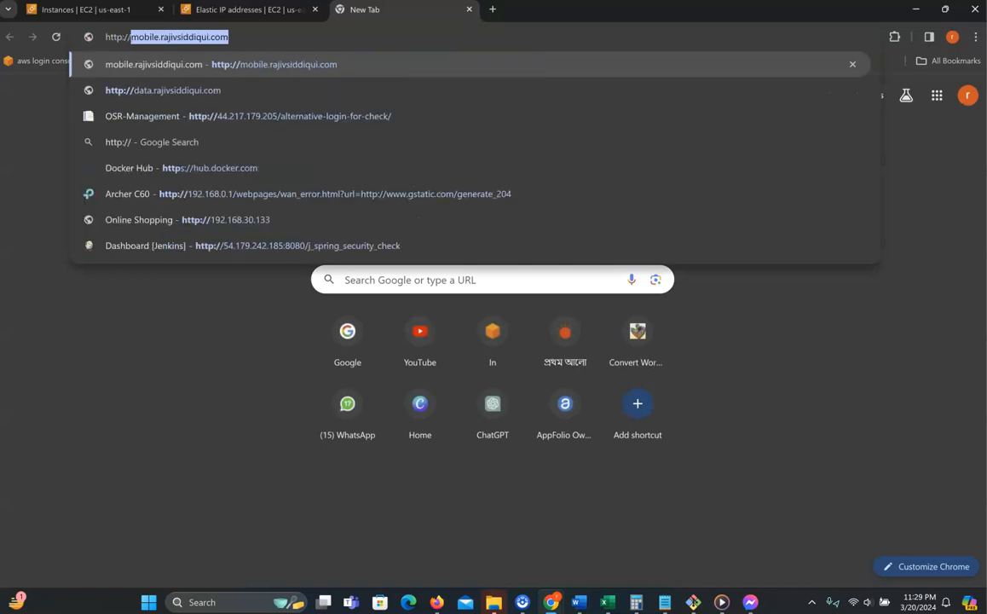
pyautogui.hotkey('ctrl', 'v')
pyautogui.press('Return')
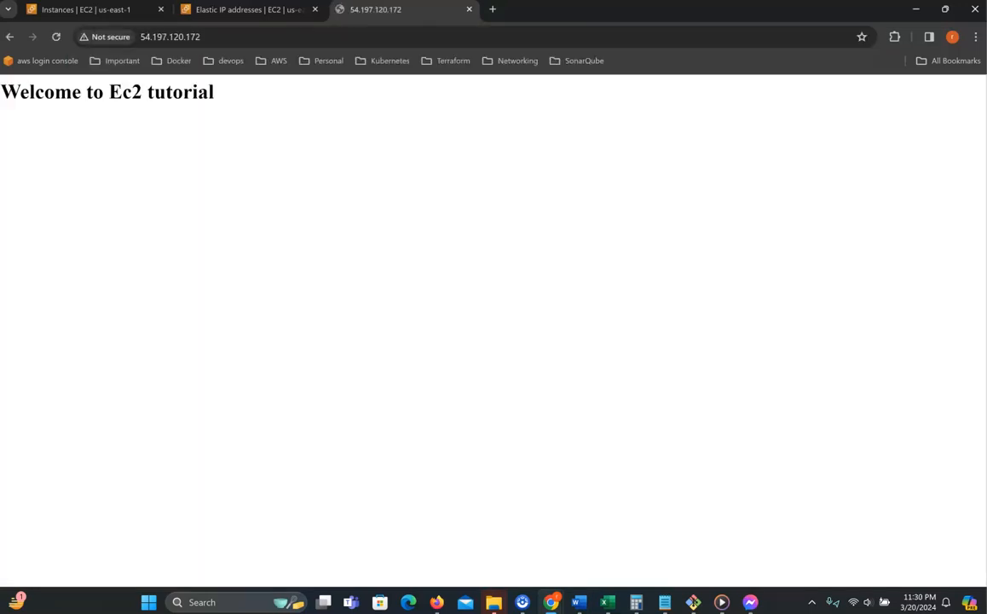
pyautogui.moveTo(229, 103); pyautogui.dragTo(49, 84)
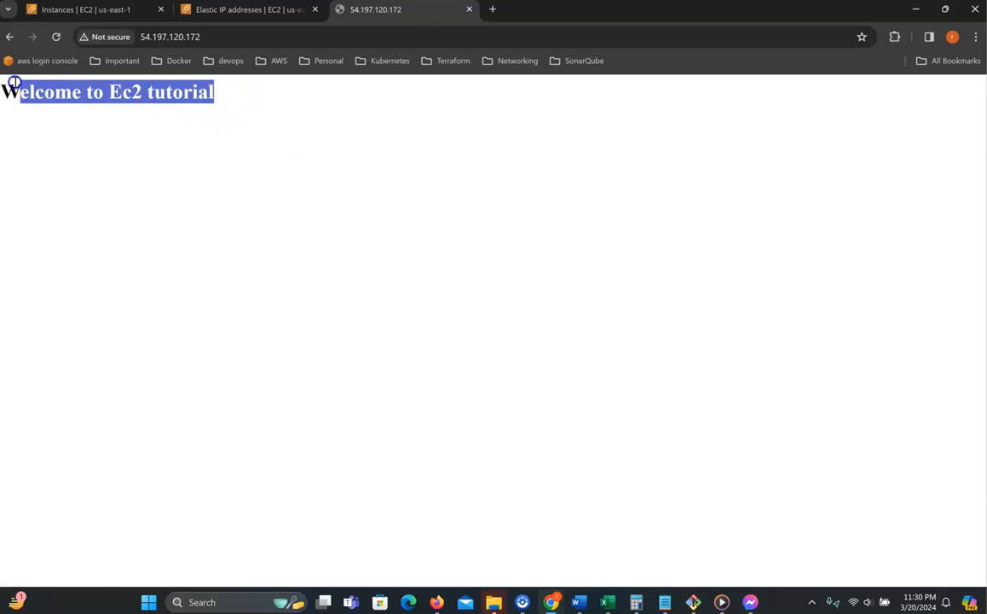
# Stop the web24 instance from the instances page and dismiss the notification.
pyautogui.click(94, 11)
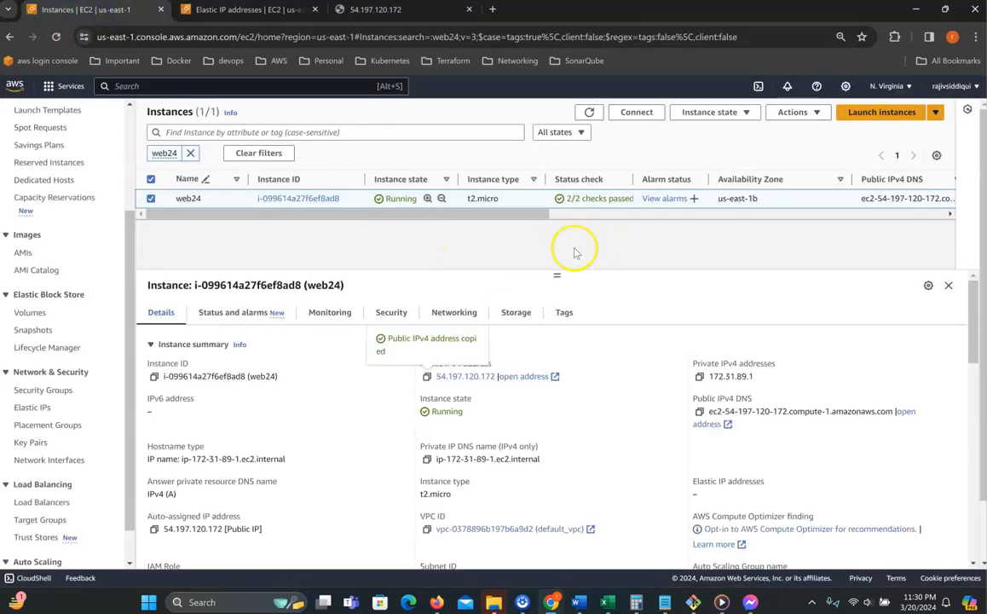
pyautogui.click(715, 111)
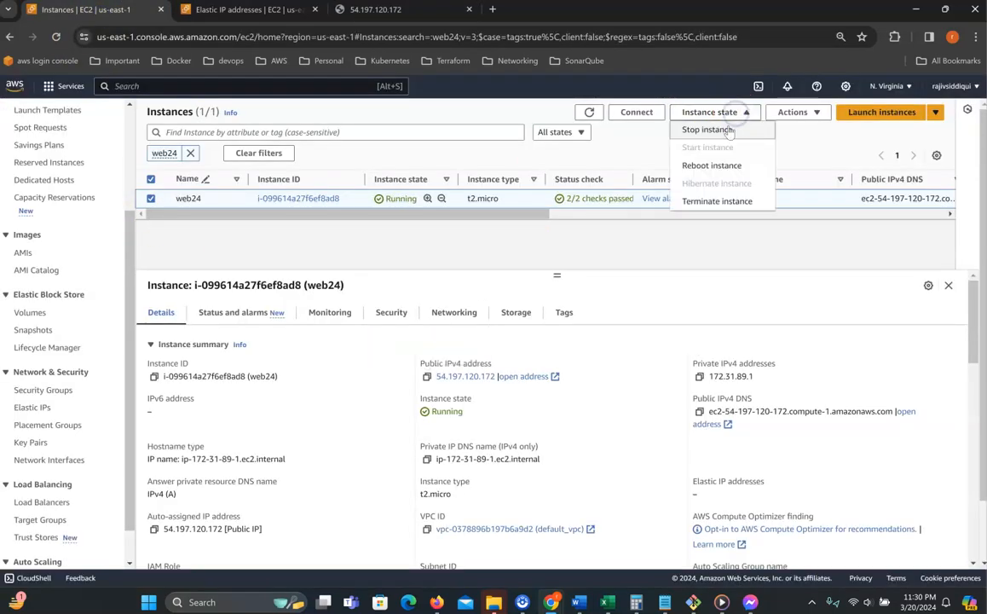
pyautogui.click(729, 131)
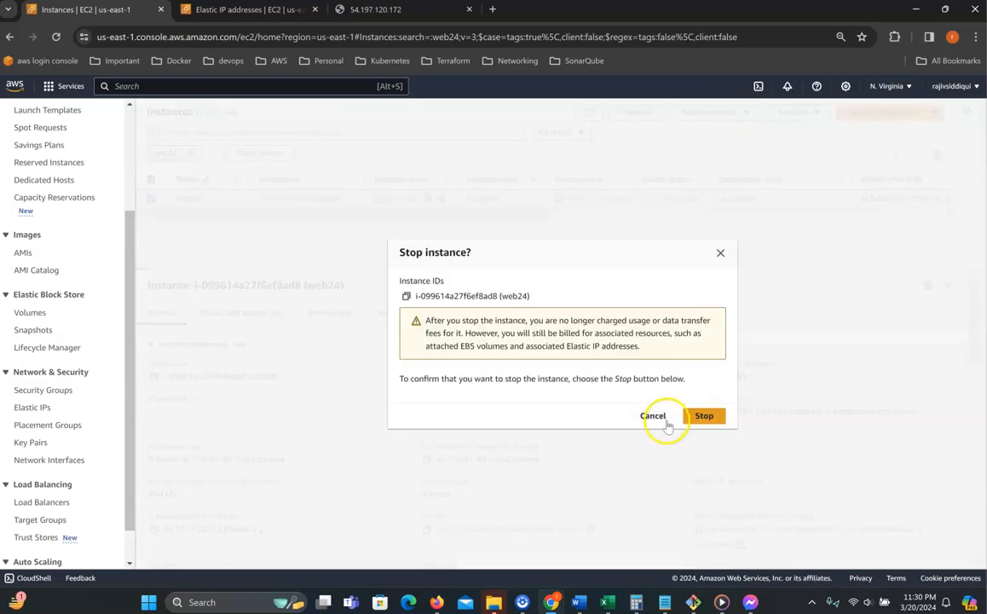
pyautogui.click(700, 421)
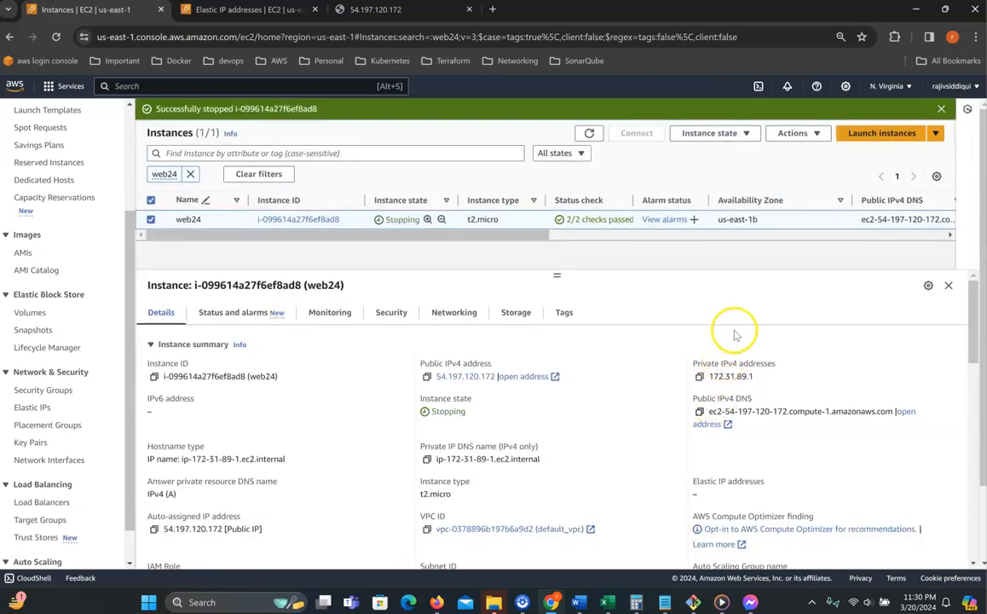
pyautogui.click(942, 111)
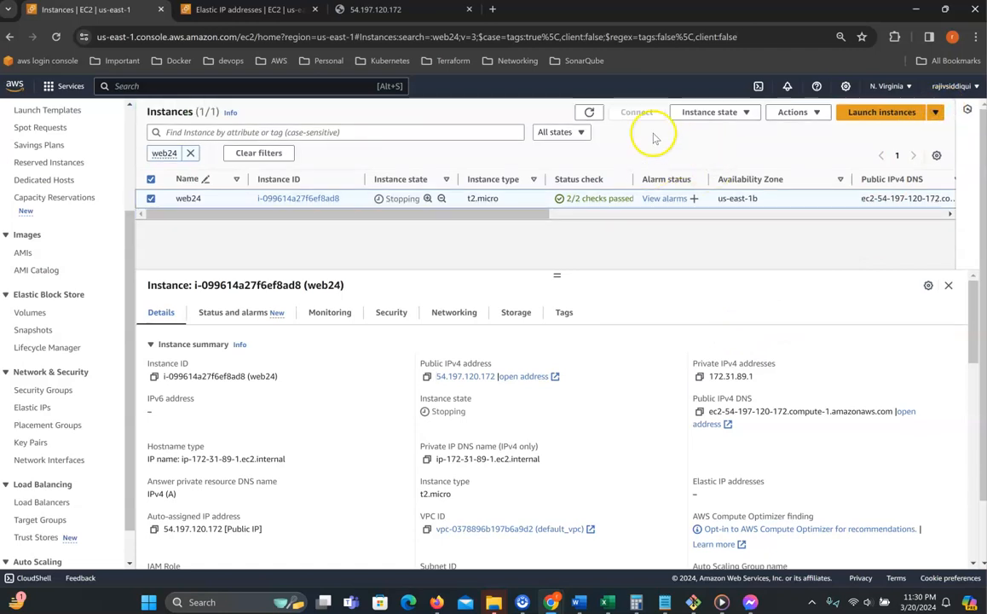
# Refresh the instance list and try to start web24 while it is still stopping.
pyautogui.click(589, 112)
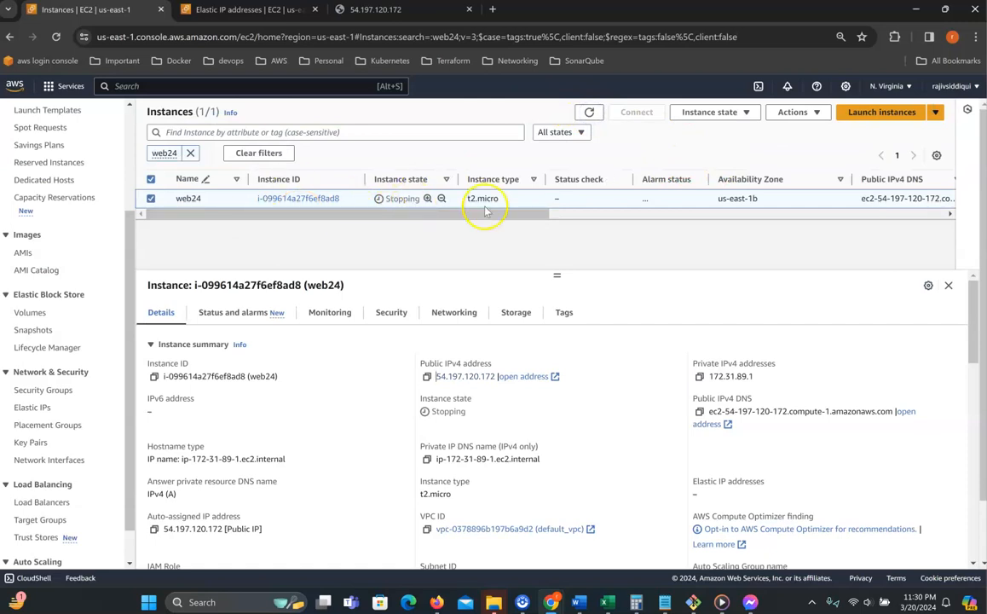
pyautogui.click(744, 112)
pyautogui.click(709, 148)
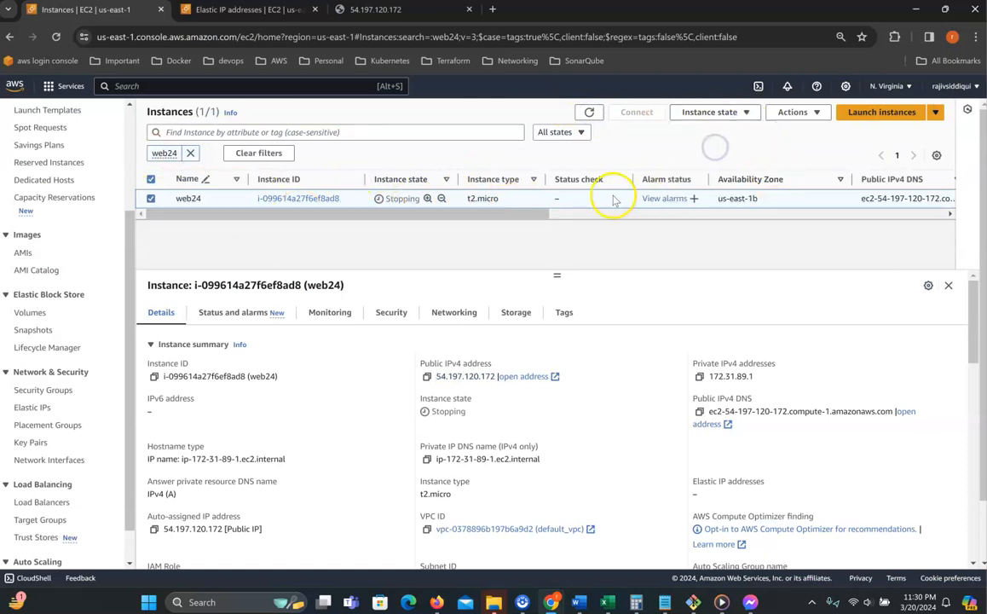
pyautogui.click(941, 109)
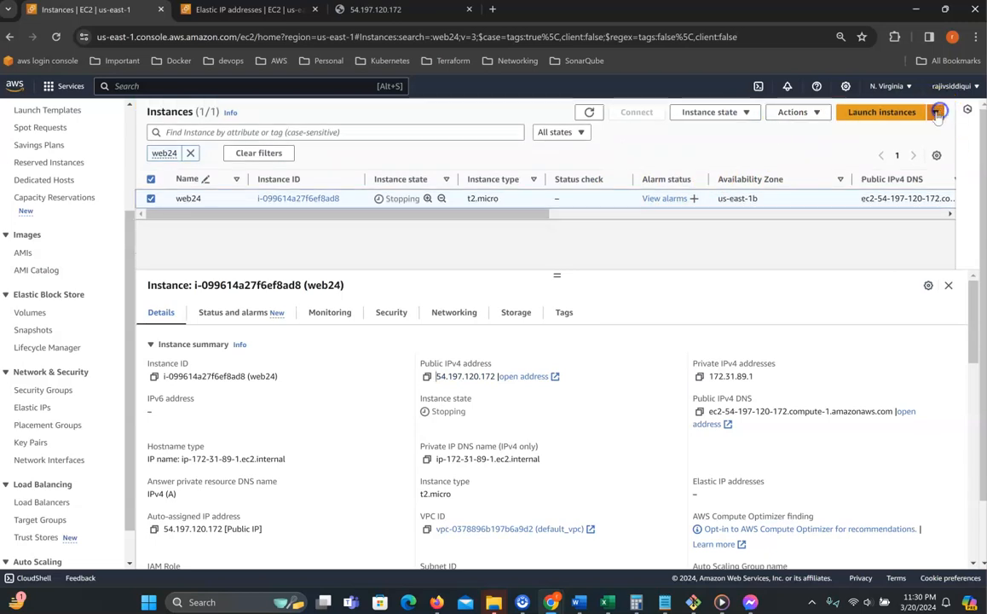
# Refresh the list until web24 has stopped, start the instance, and refresh its details again.
pyautogui.click(590, 114)
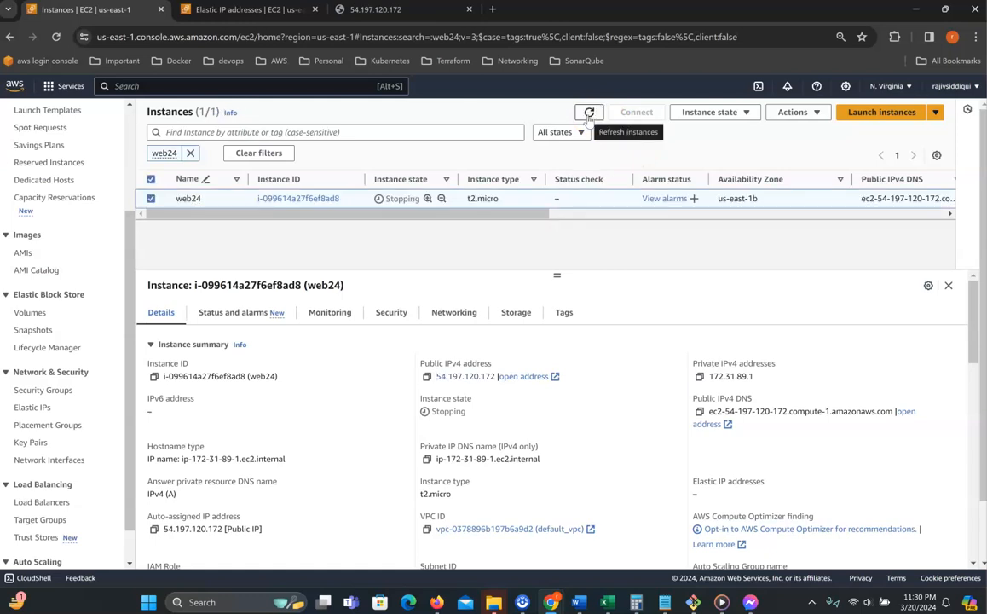
pyautogui.click(589, 116)
pyautogui.click(589, 116)
pyautogui.click(738, 118)
pyautogui.click(714, 148)
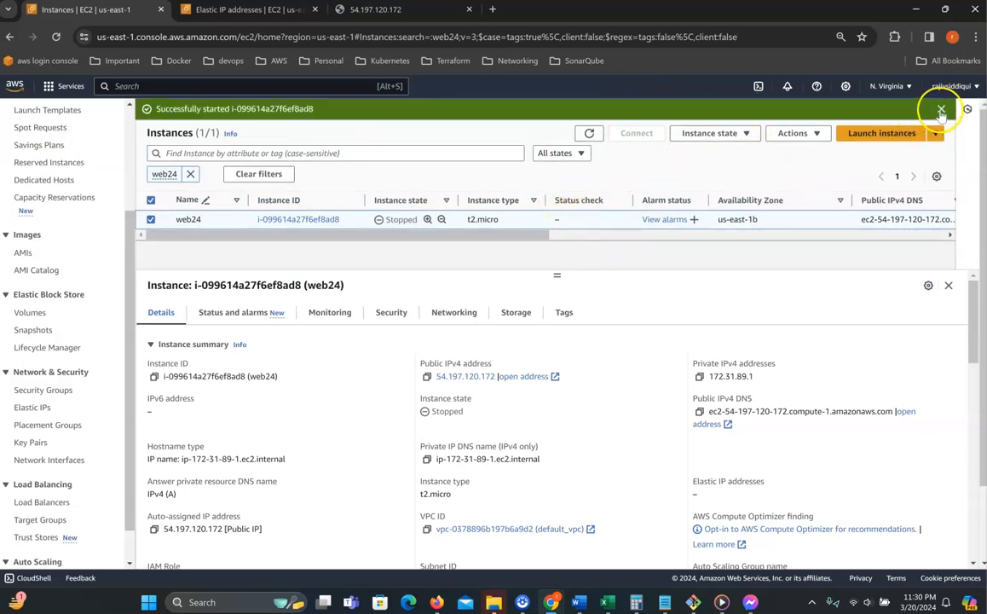
pyautogui.click(941, 112)
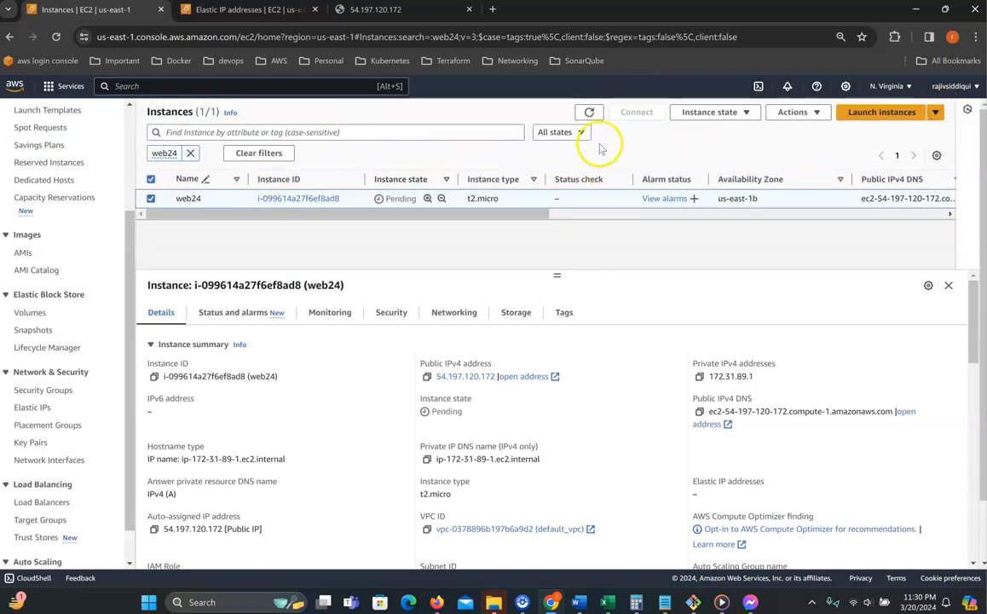
pyautogui.click(590, 112)
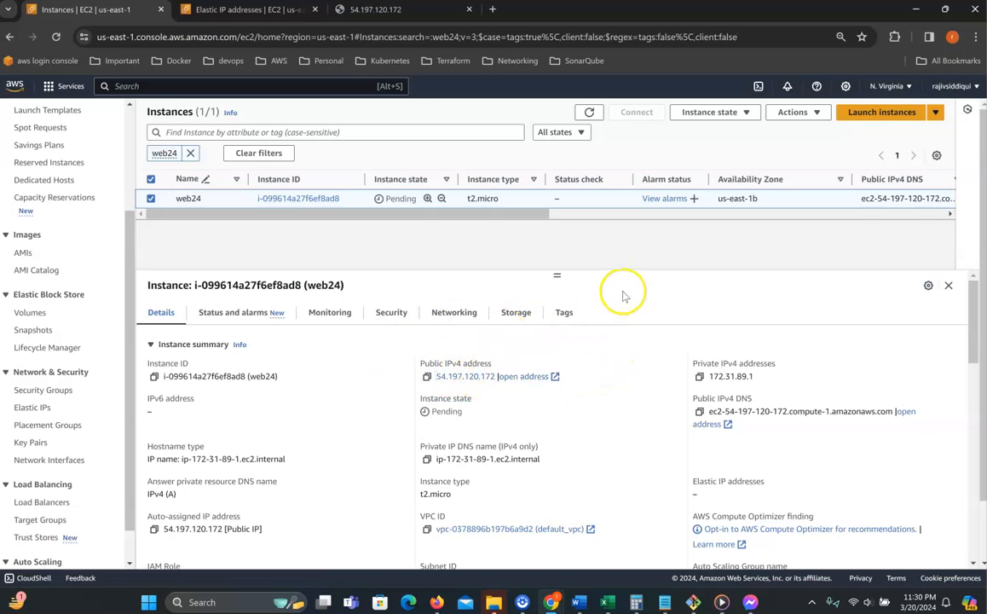
pyautogui.click(583, 112)
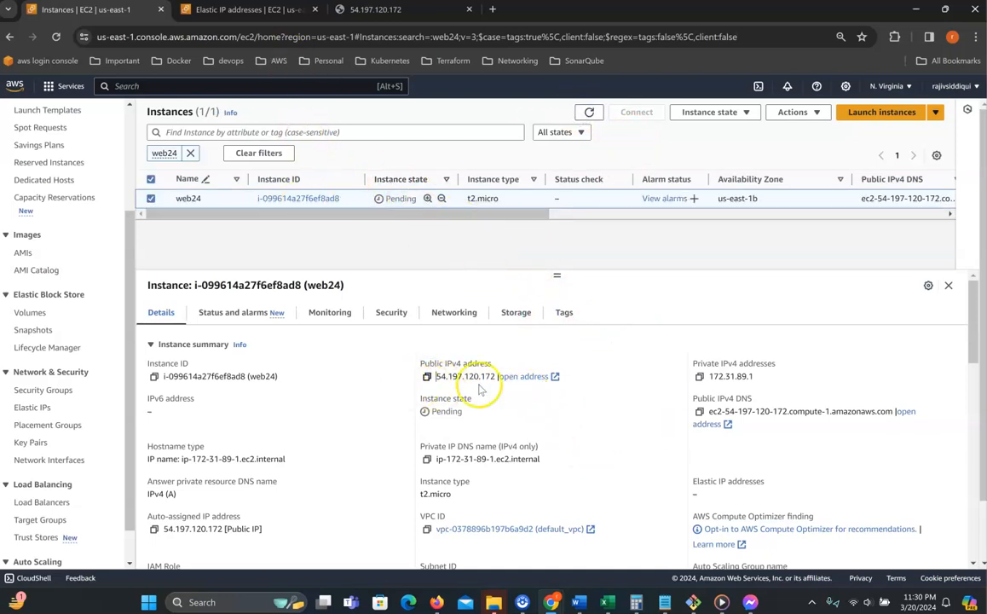
# Reload the instances page, check web24's public IPv4 address after the restart, and compare it with the address of the served web page.
pyautogui.moveTo(419, 364); pyautogui.dragTo(562, 386)
pyautogui.click(55, 37)
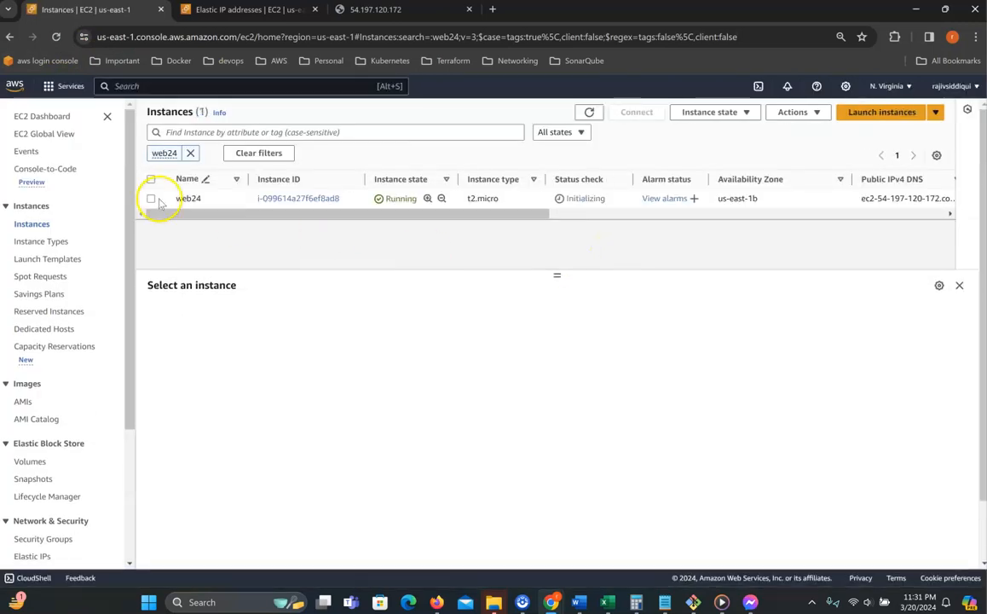
pyautogui.click(152, 199)
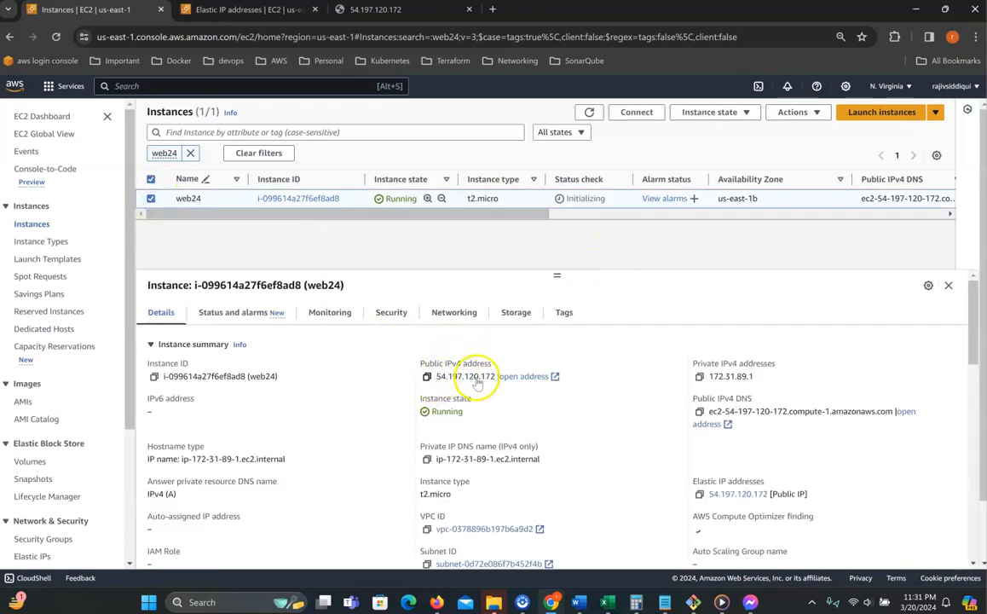
pyautogui.click(356, 12)
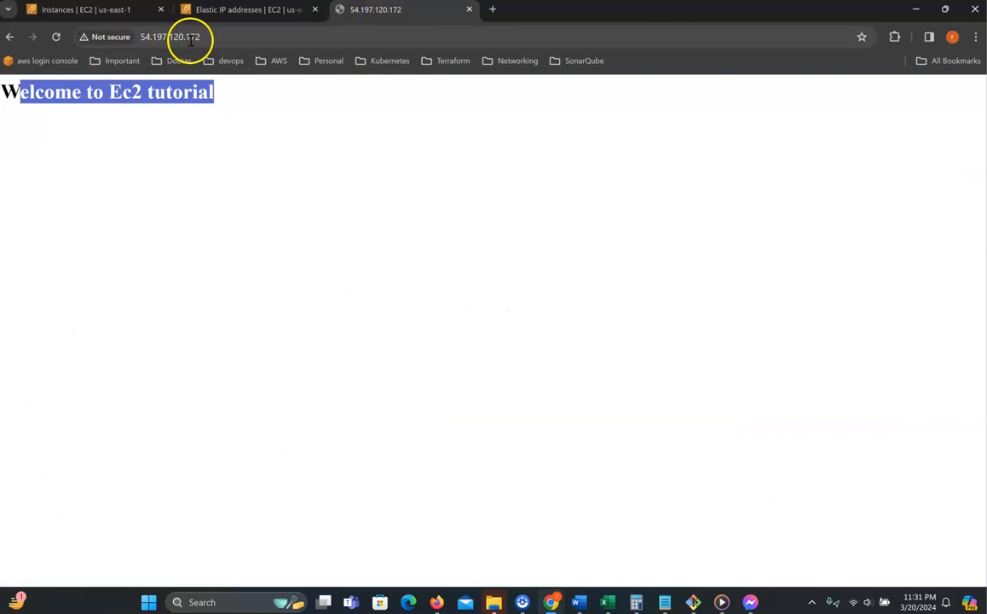
pyautogui.click(88, 11)
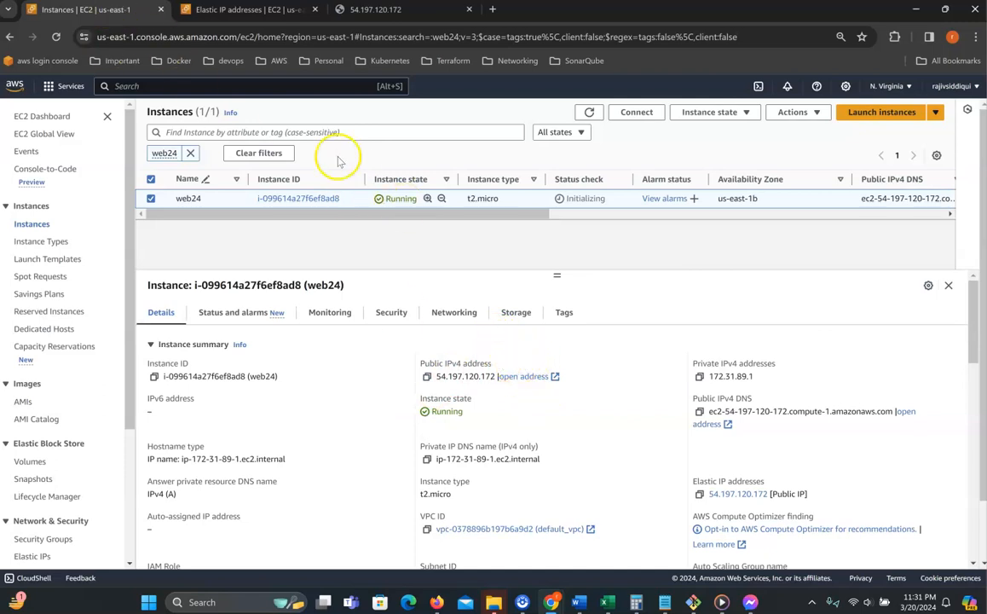
# Disassociate the Elastic IP address 54.197.120.172 from the web24 instance.
pyautogui.click(202, 9)
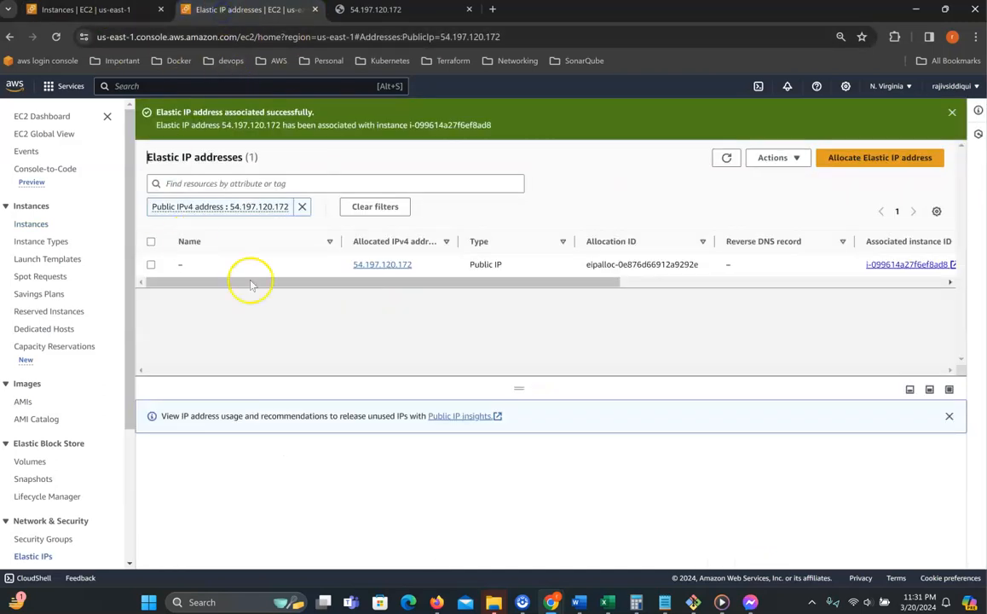
pyautogui.click(151, 265)
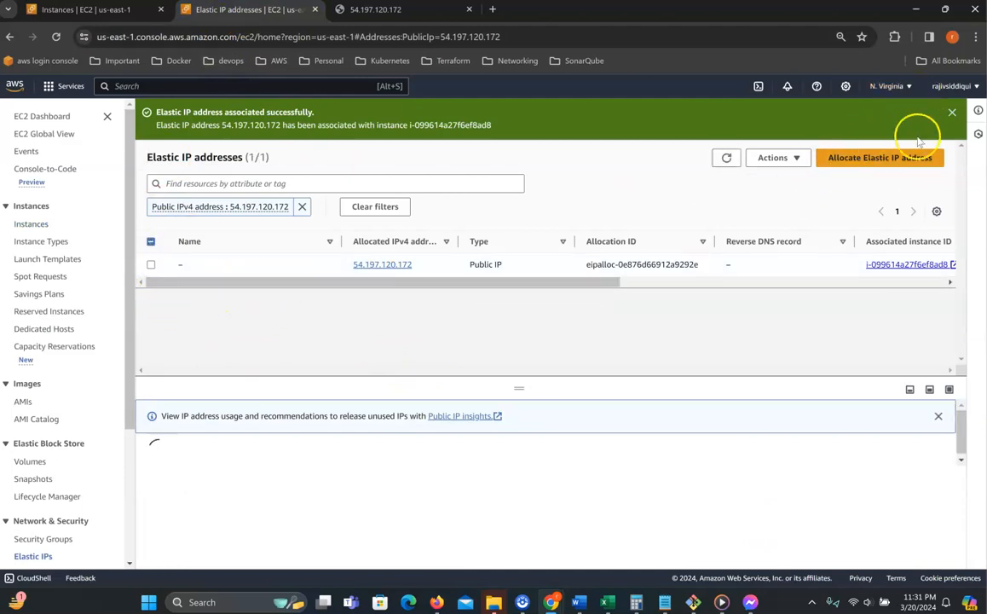
pyautogui.click(787, 158)
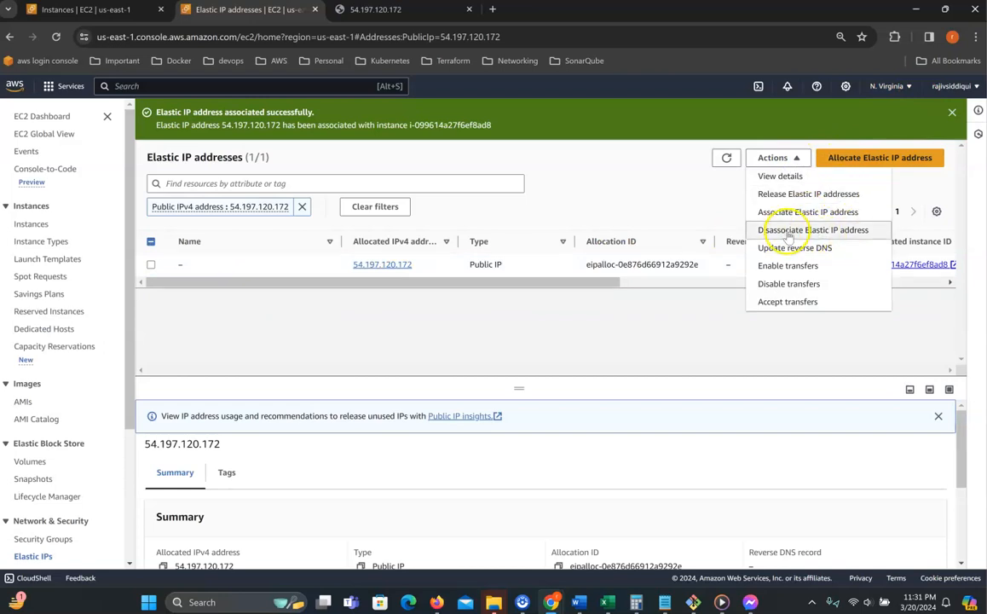
pyautogui.click(814, 231)
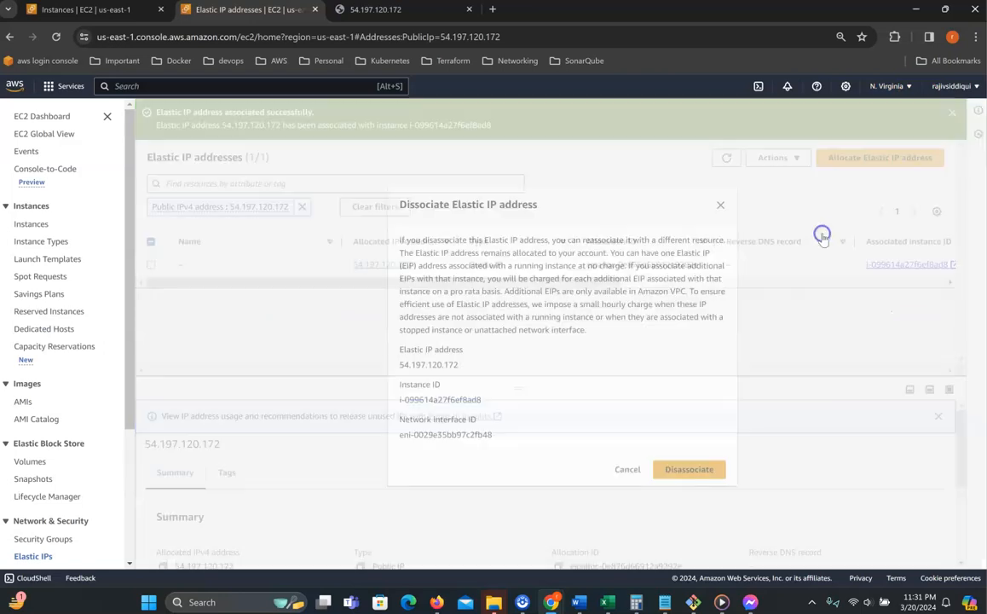
pyautogui.click(700, 468)
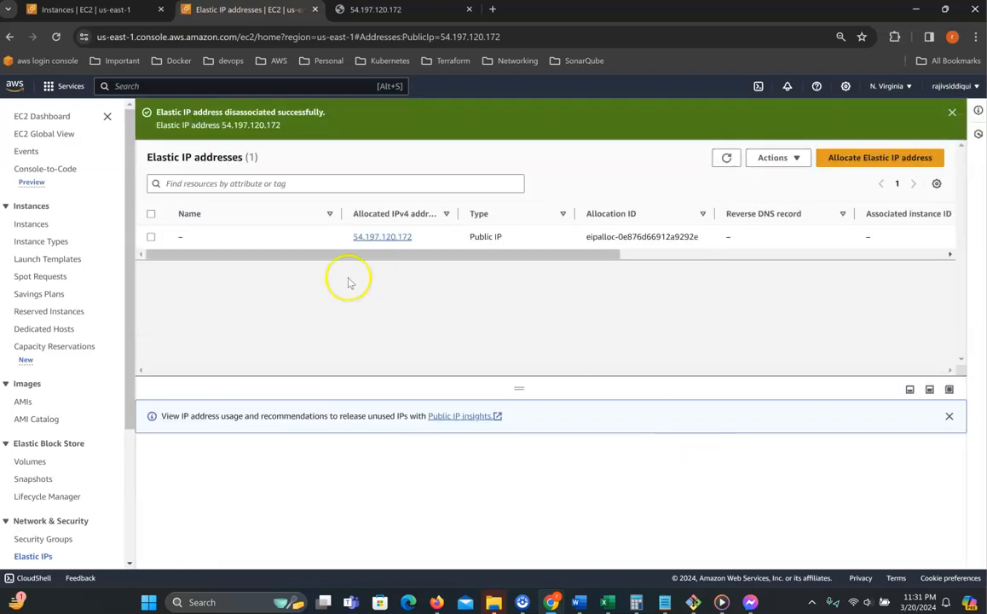
# Release the Elastic IP address 54.197.120.172 from the account.
pyautogui.click(154, 237)
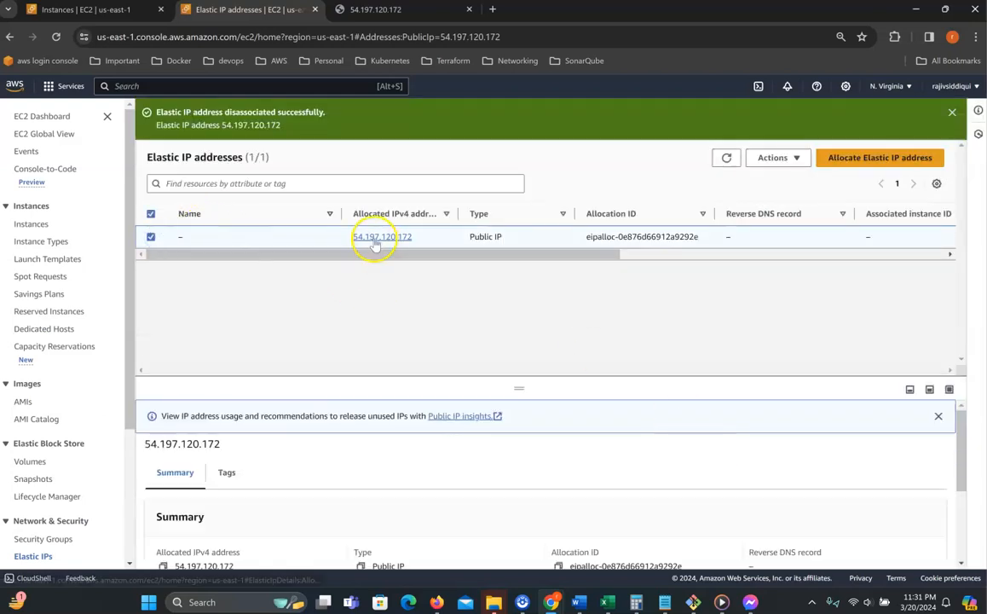
pyautogui.click(789, 161)
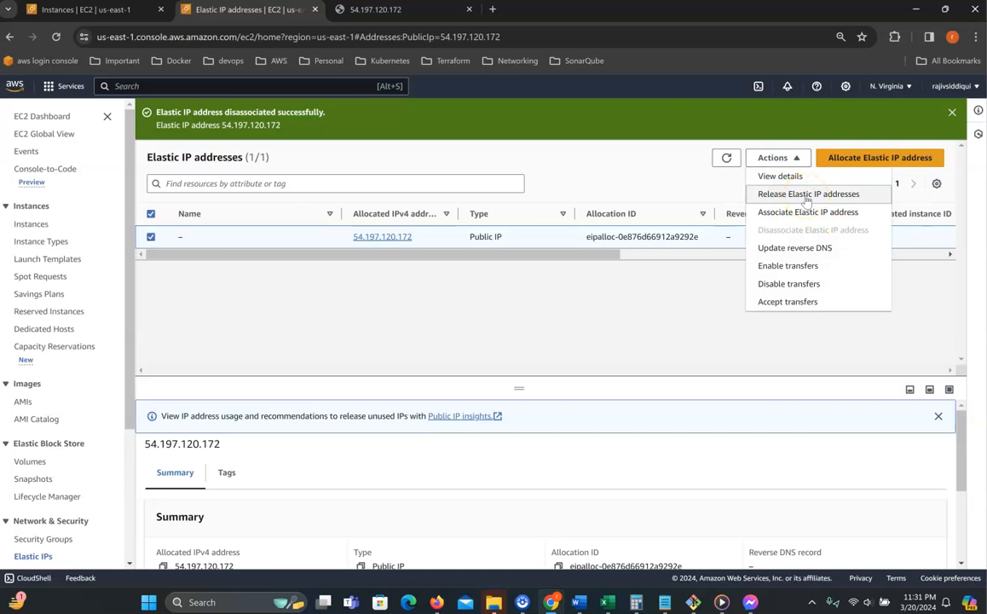
pyautogui.click(806, 196)
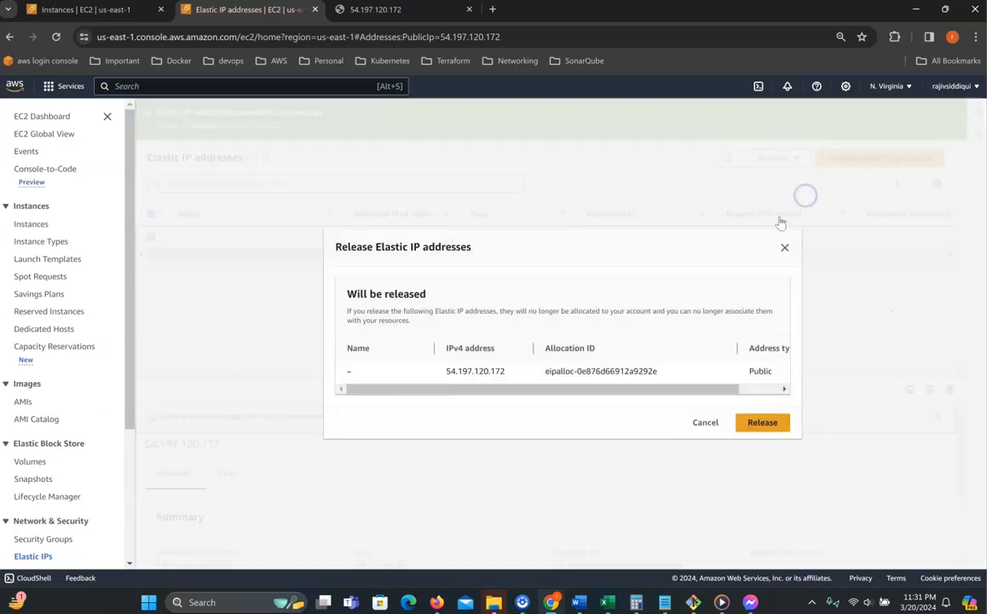
pyautogui.click(761, 423)
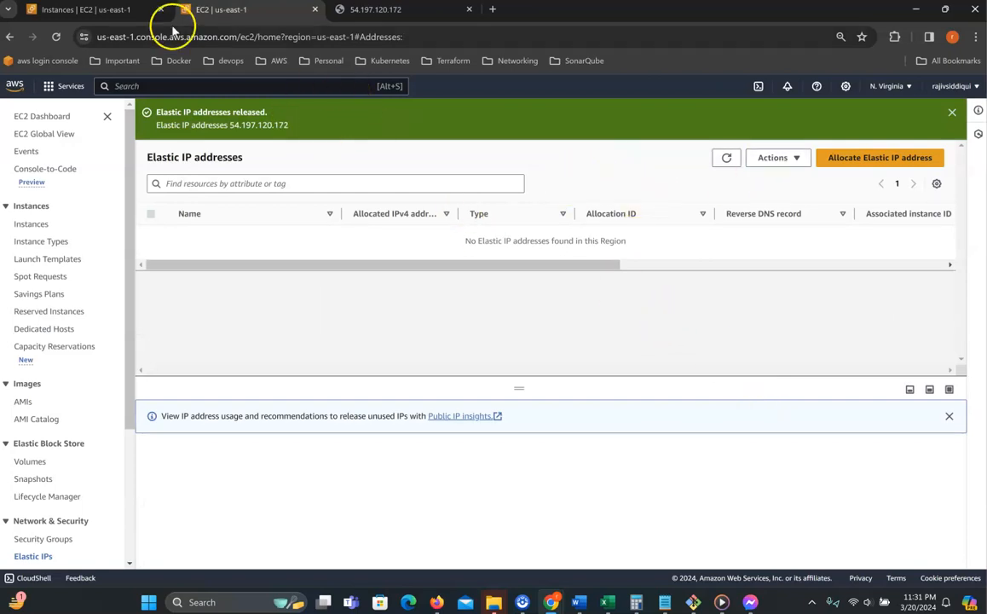
# Reload the instances page and check which public IPv4 address web24 has without the Elastic IP.
pyautogui.click(113, 19)
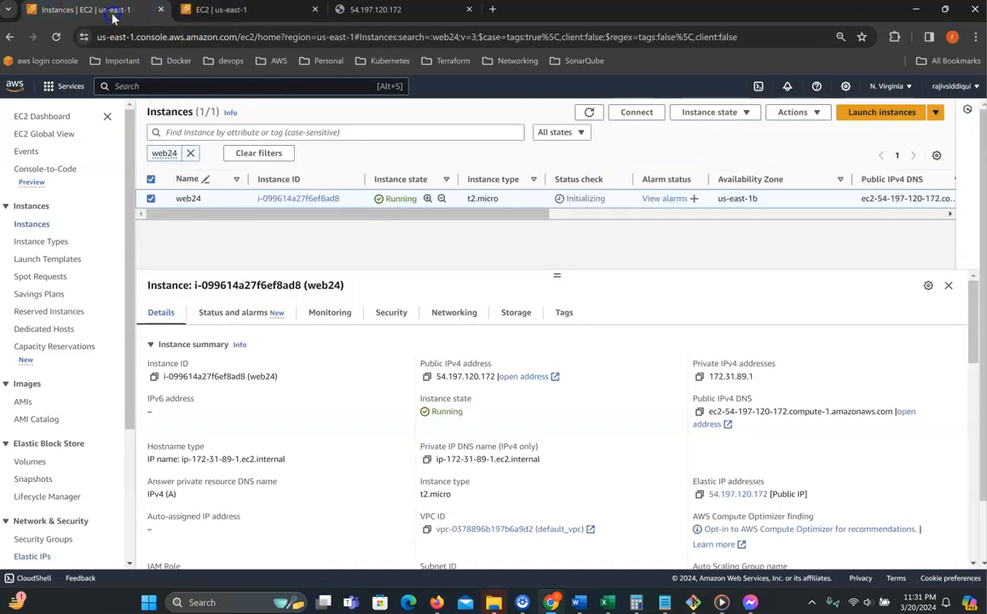
pyautogui.moveTo(435, 376); pyautogui.dragTo(497, 376)
pyautogui.click(56, 37)
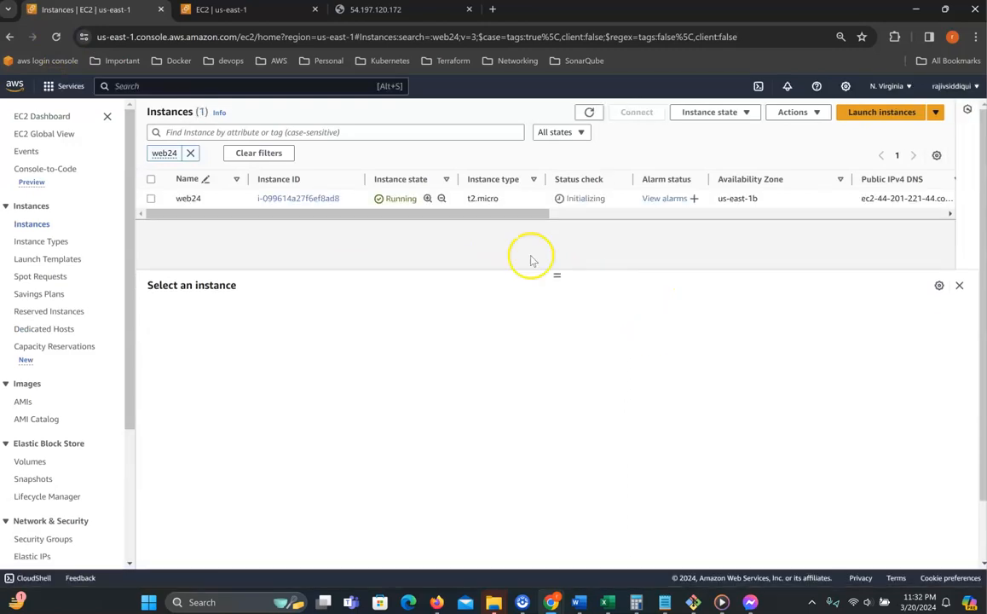
pyautogui.click(151, 198)
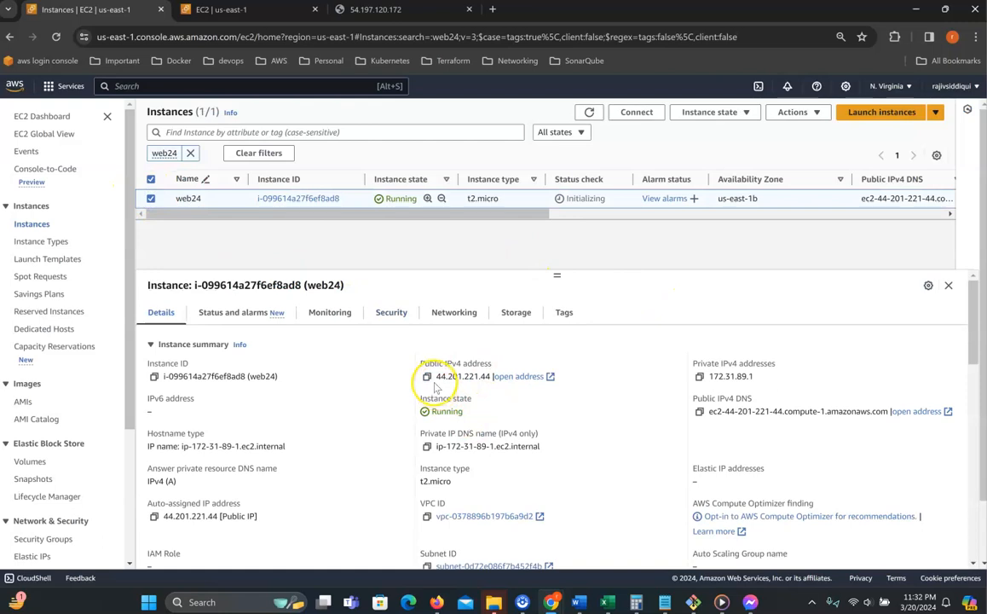
pyautogui.moveTo(438, 376); pyautogui.dragTo(487, 378)
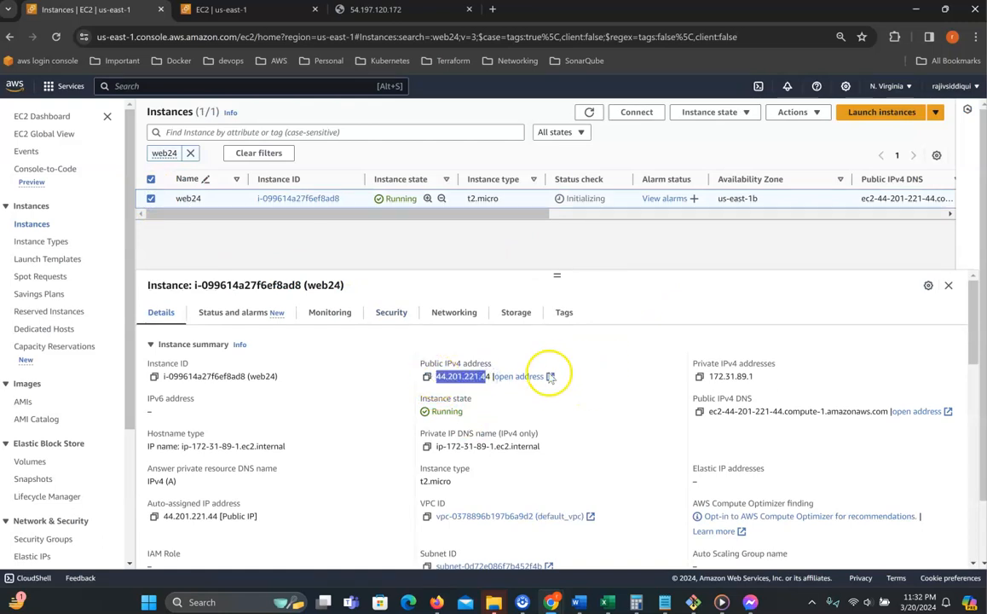